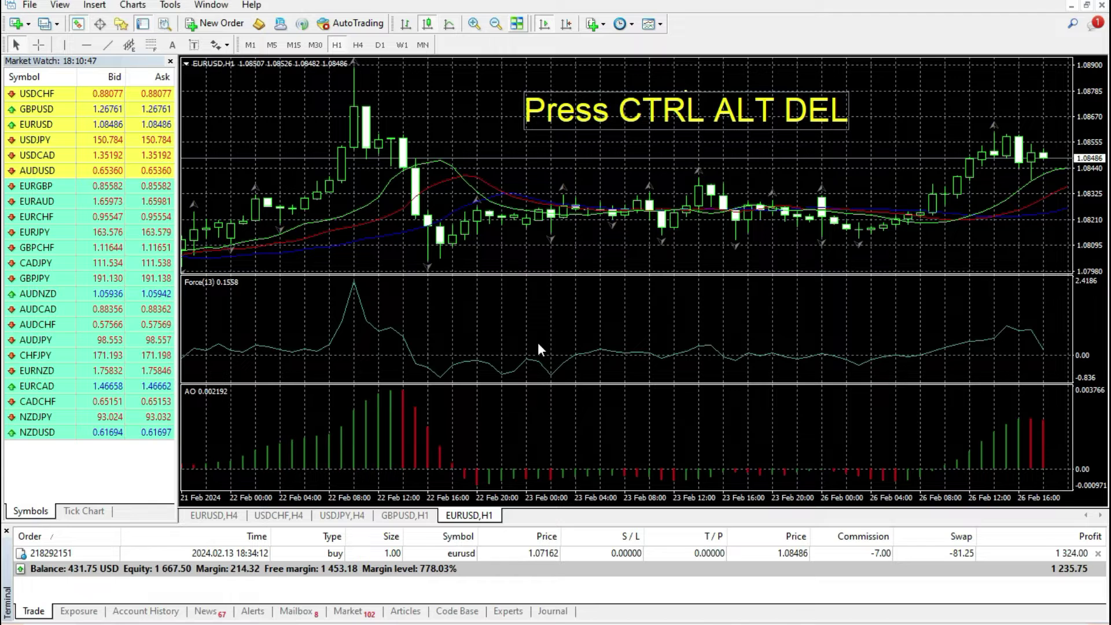
Bring up the Ctrl+Alt+Del screen over the EURUSD H1 chart to reach Task Manager
key("ctrl+alt+Delete")
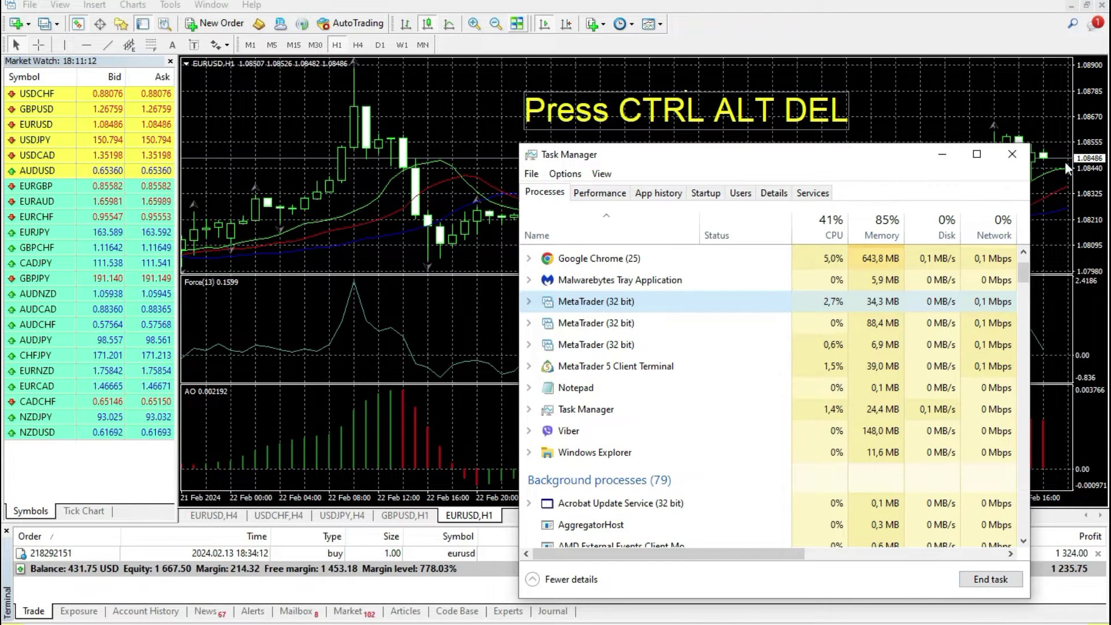
Close Task Manager after reviewing the running MetaTrader processes
left_click(1017, 155)
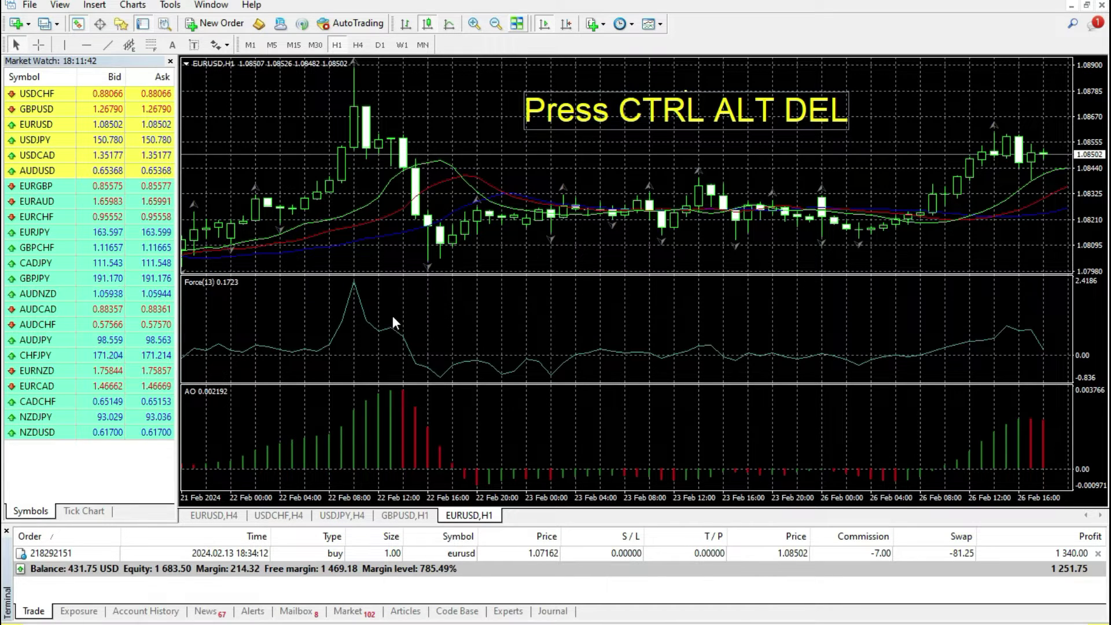
Bring the MetaTrader 4 IC Markets folder forward and navigate into MQL4\Indicators
mouse_move(354, 624)
left_click(354, 579)
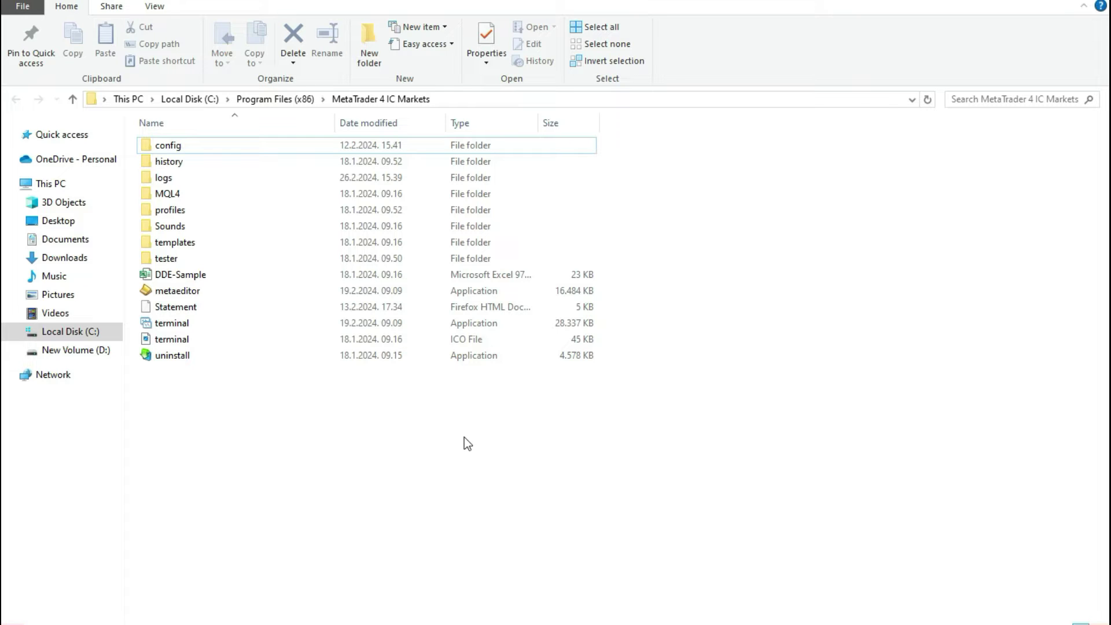
double_click(162, 193)
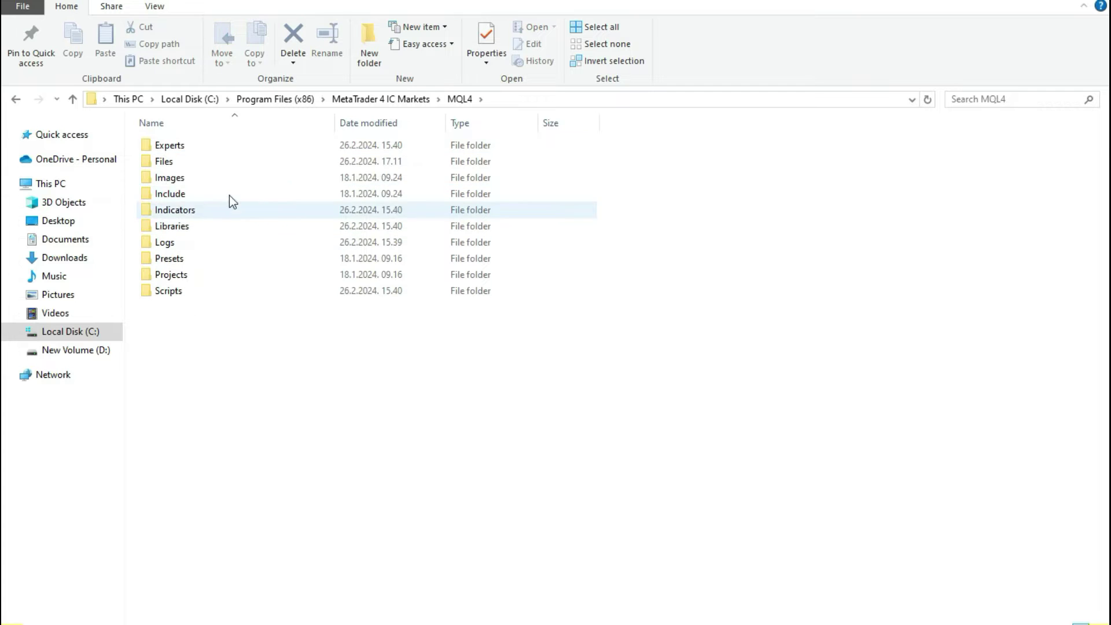
double_click(173, 209)
scroll(371, 328, "down", 5)
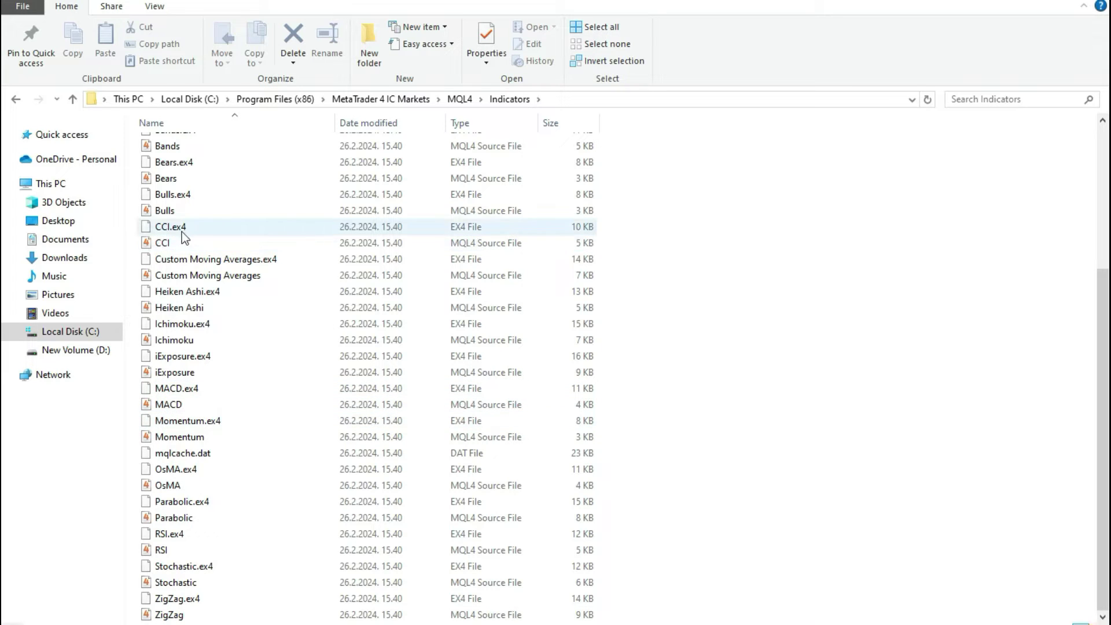
Cut CCI.ex4 from Indicators and paste it into the MQL4 folder
left_click(167, 240)
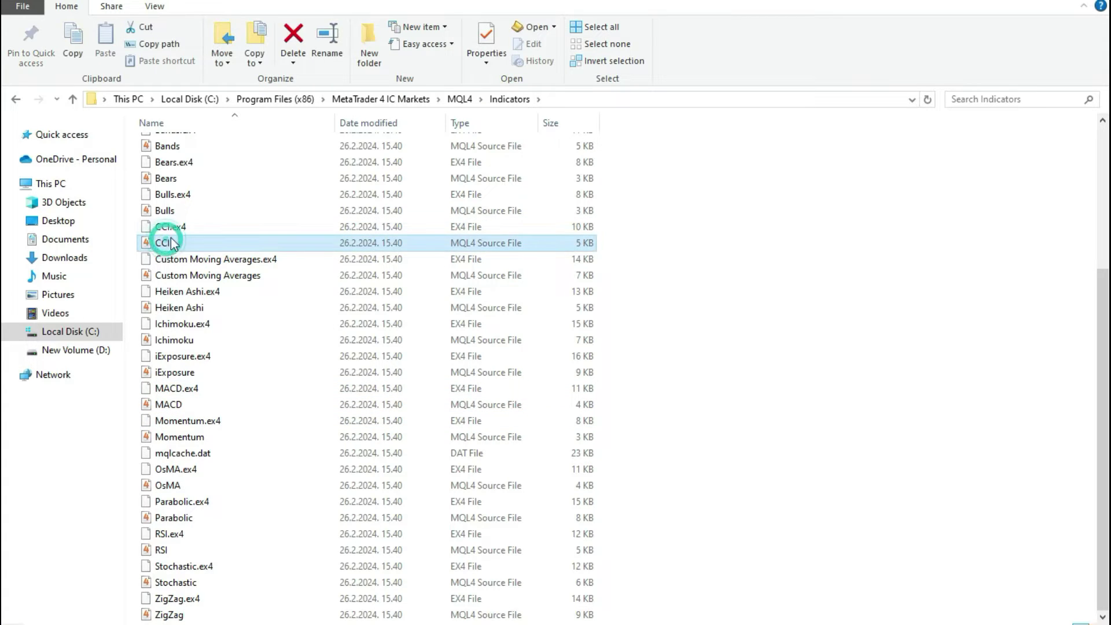
left_click(176, 230)
right_click(176, 231)
left_click(207, 466)
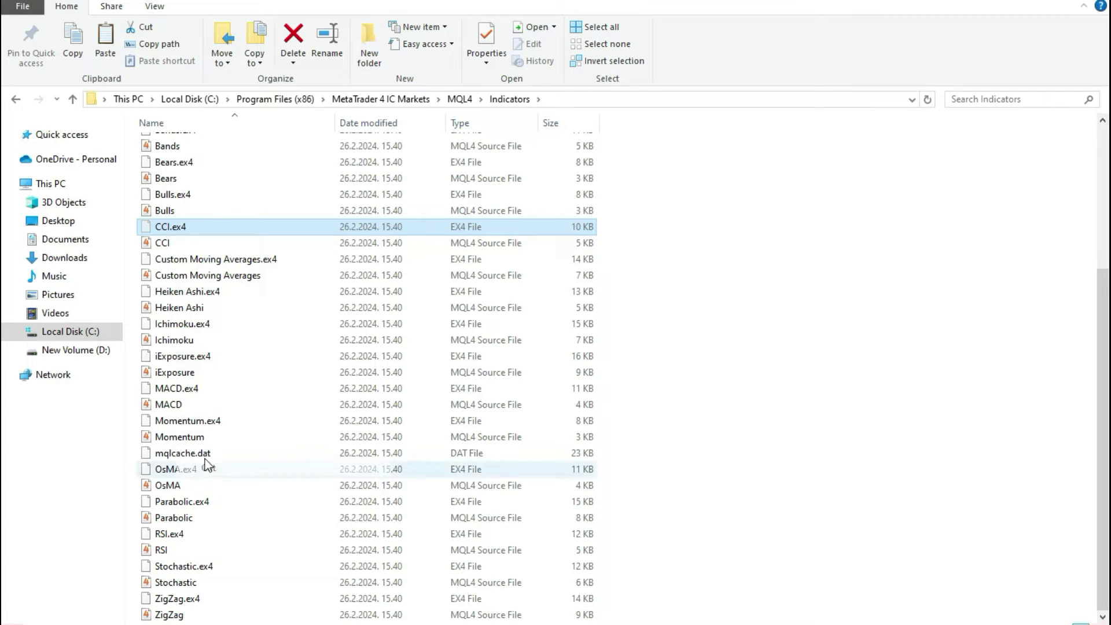
key("alt+Left")
right_click(208, 331)
left_click(240, 460)
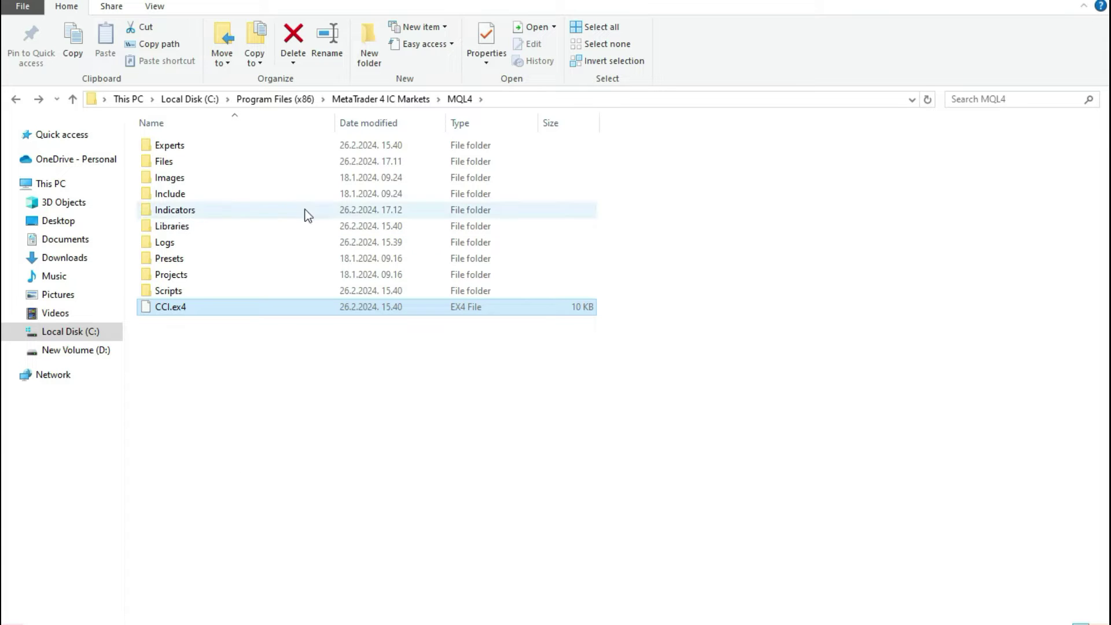
Select both the CCI.ex4 and CCI source files in MQL4 and cut them
left_click(178, 211)
double_click(178, 211)
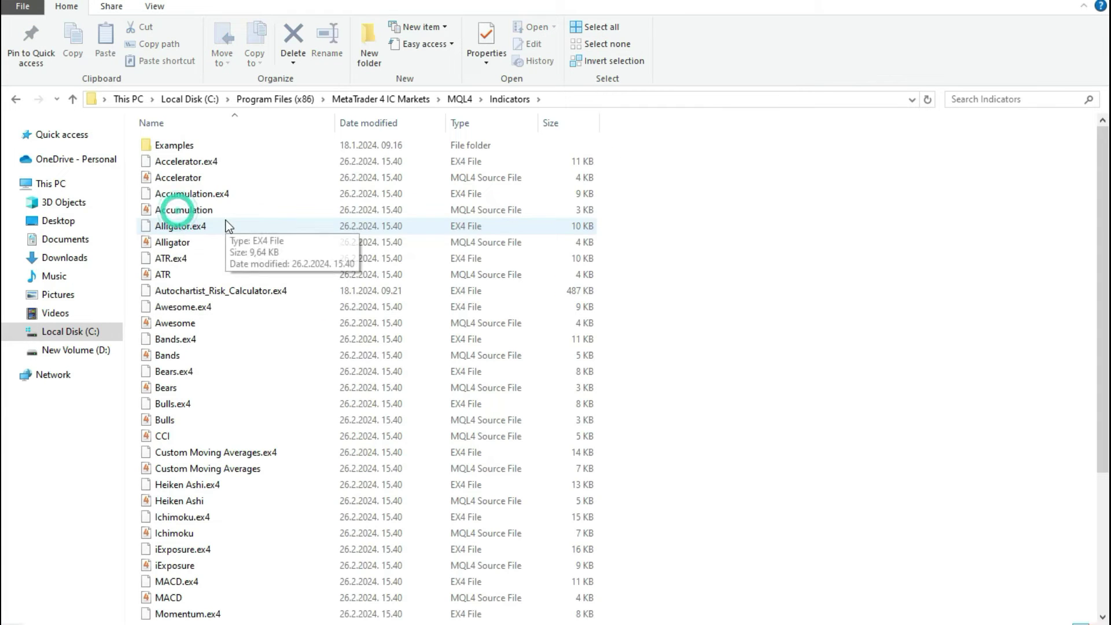
right_click(162, 436)
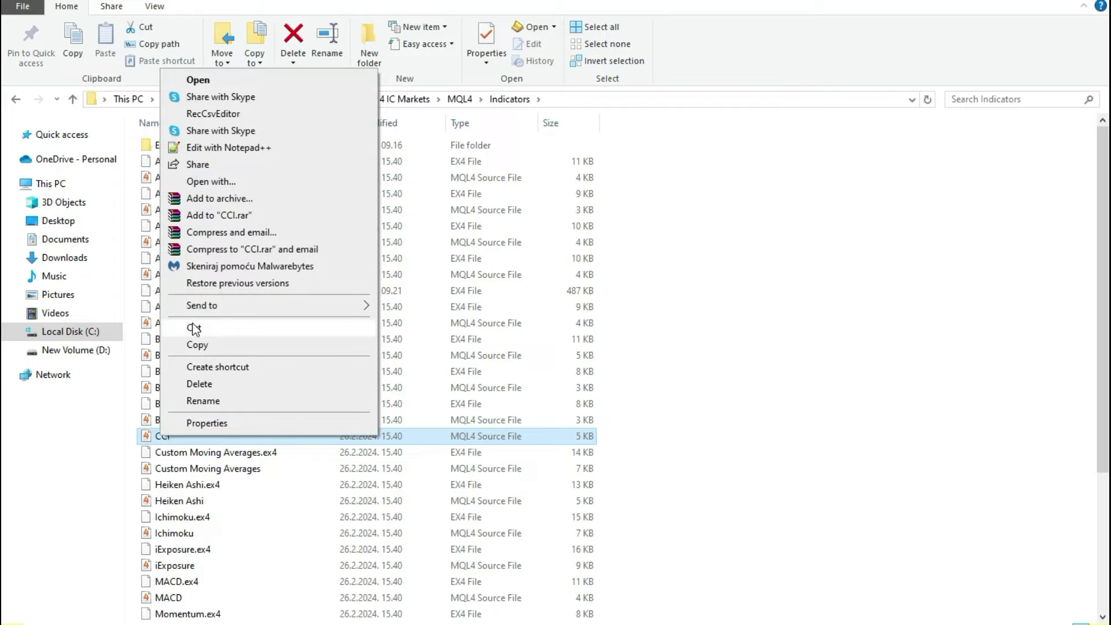
left_click(195, 325)
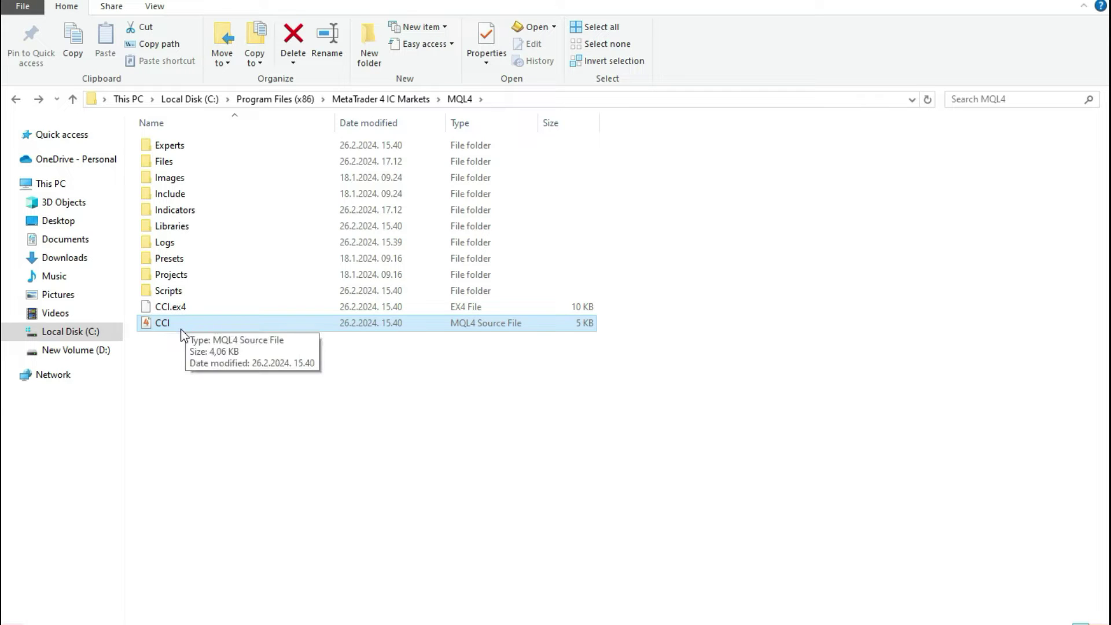
left_click(409, 388)
left_click_drag(646, 346, 168, 311)
right_click(168, 311)
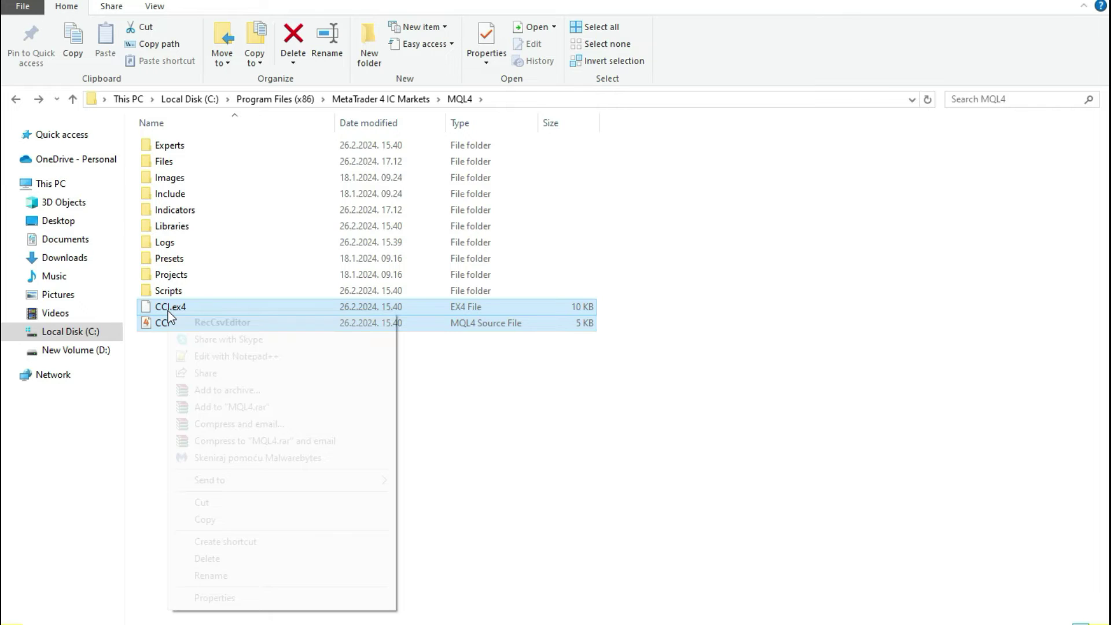
left_click(215, 500)
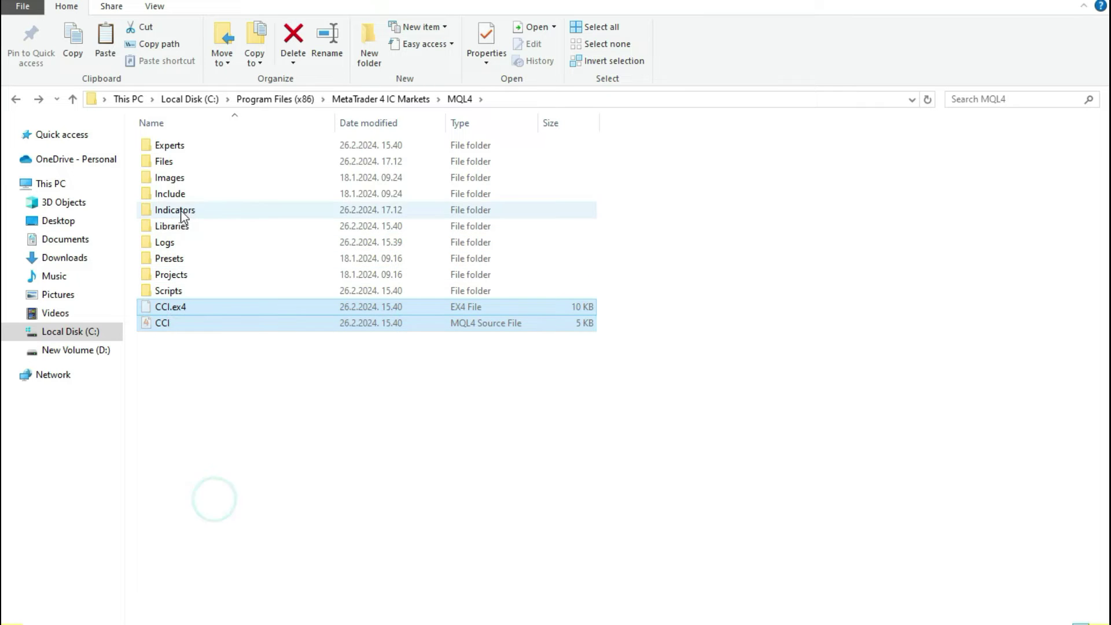
Paste both CCI files into Indicators, then return to the MetaTrader 4 IC Markets folder
double_click(231, 211)
right_click(628, 358)
left_click(662, 487)
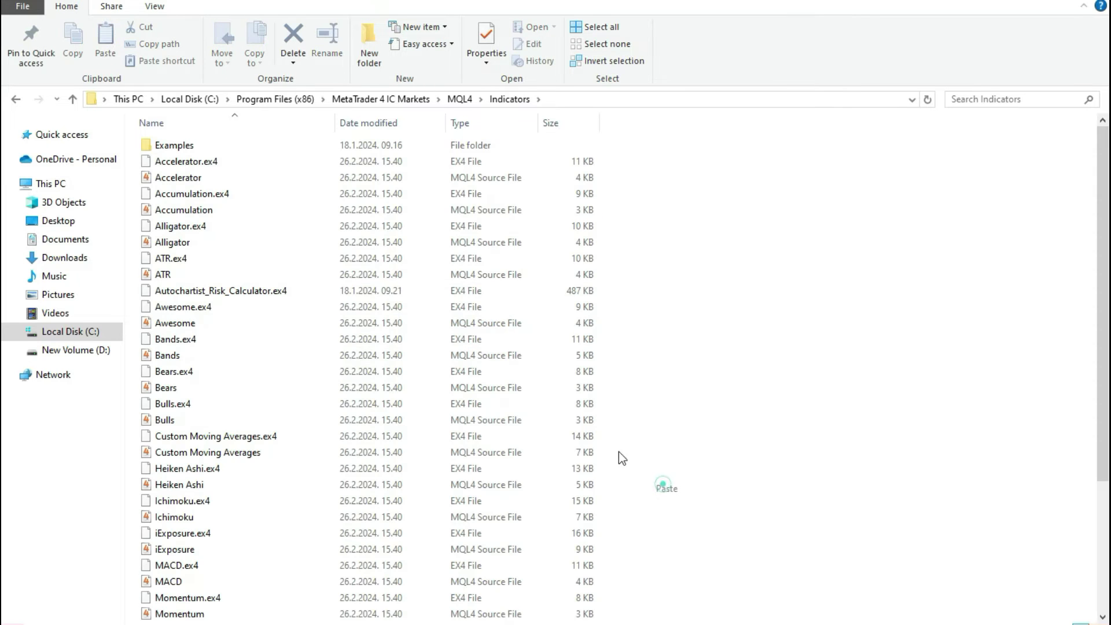
left_click(15, 99)
left_click(213, 313)
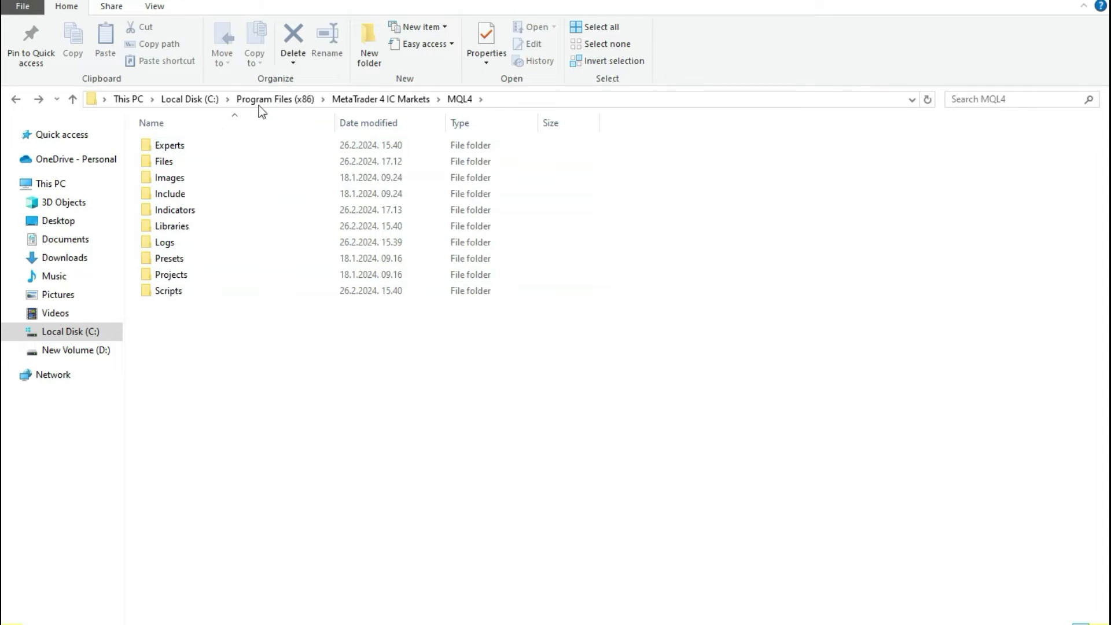
left_click(366, 99)
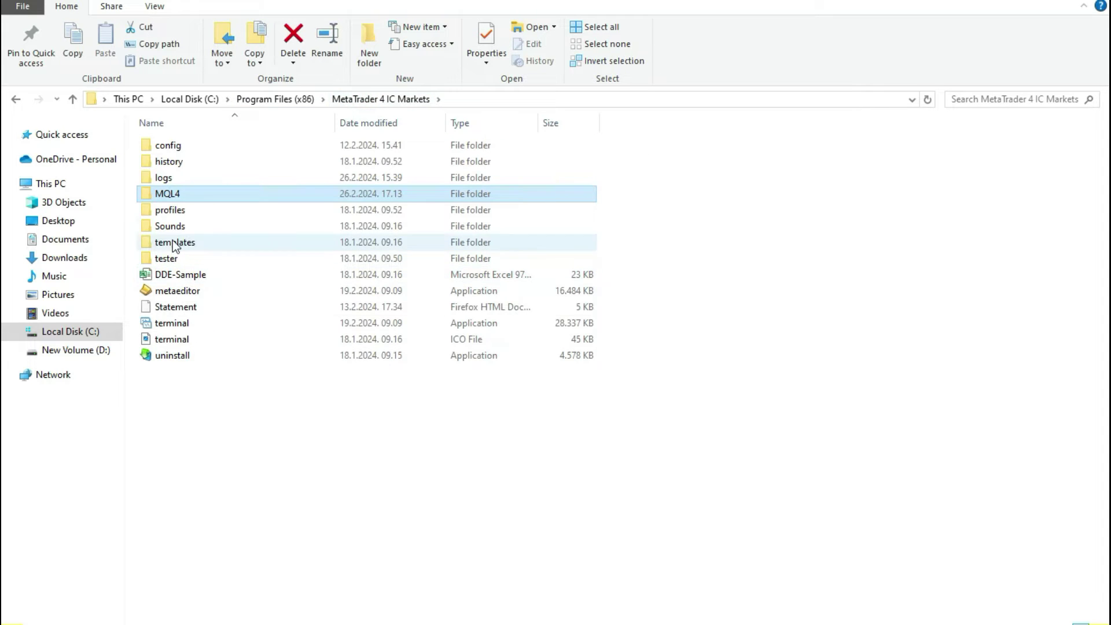
Navigate to profiles\default and bring up the file menu for chart01.CHR
left_click(170, 214)
double_click(171, 216)
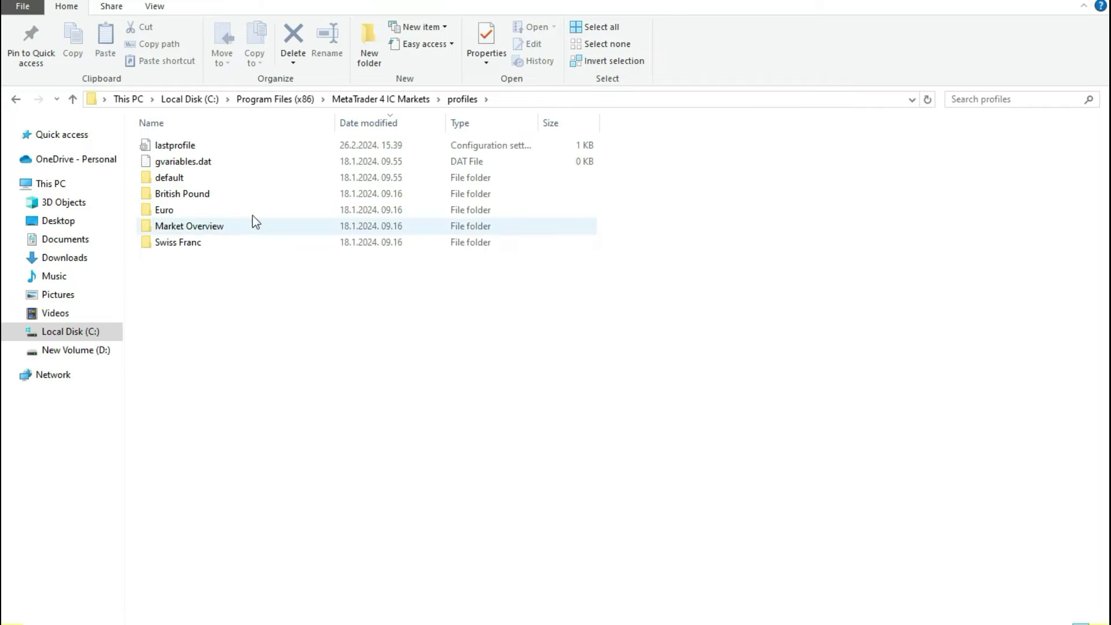
left_click(185, 181)
double_click(185, 182)
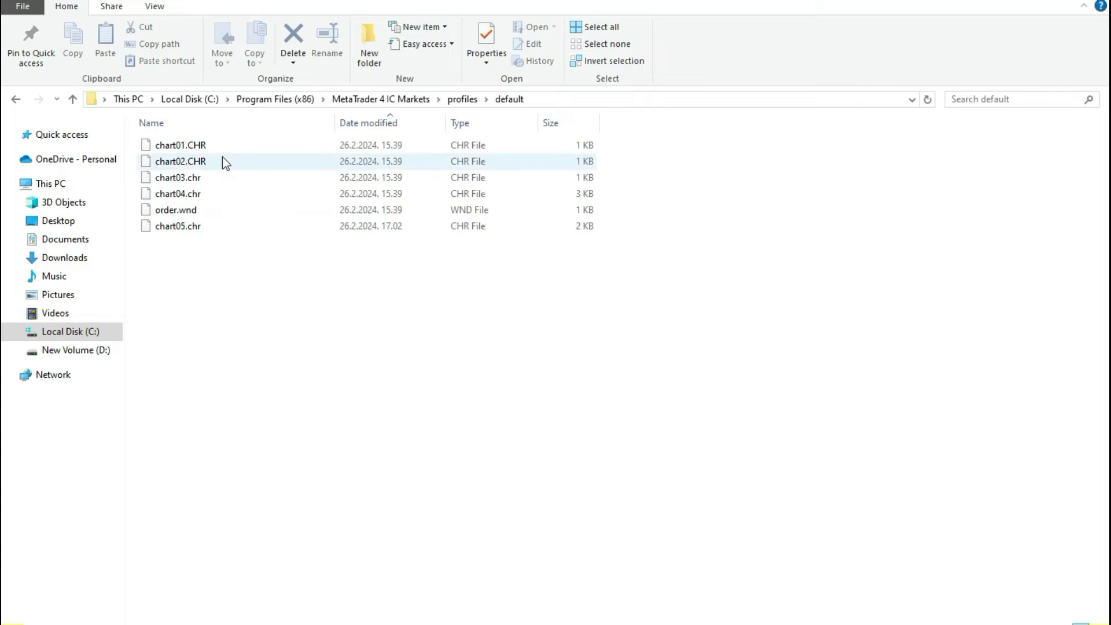
left_click(199, 152)
right_click(198, 149)
Open chart01.CHR in Notepad++, read its settings to the end, then switch back to Explorer
left_click(243, 220)
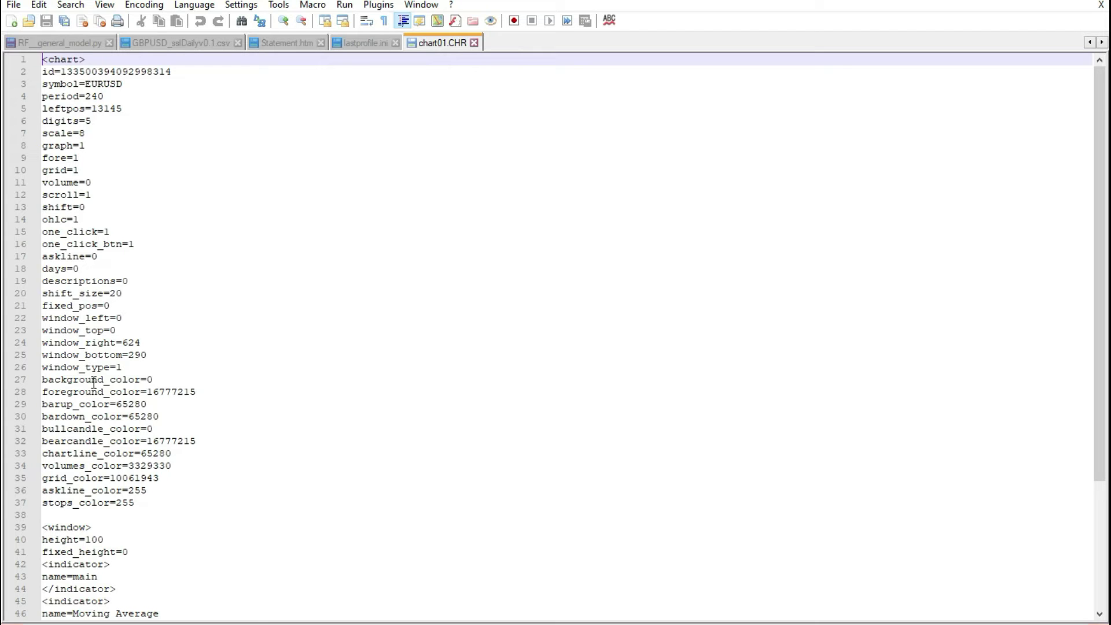
scroll(94, 383, "down", 2)
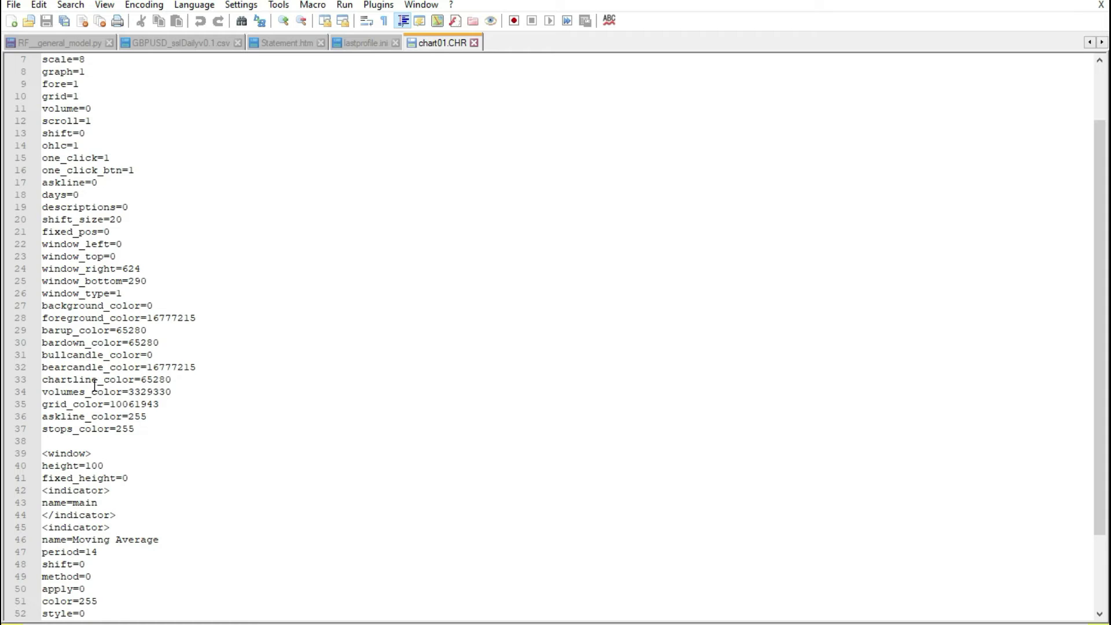
scroll(94, 385, "down", 2)
scroll(110, 405, "up", 4)
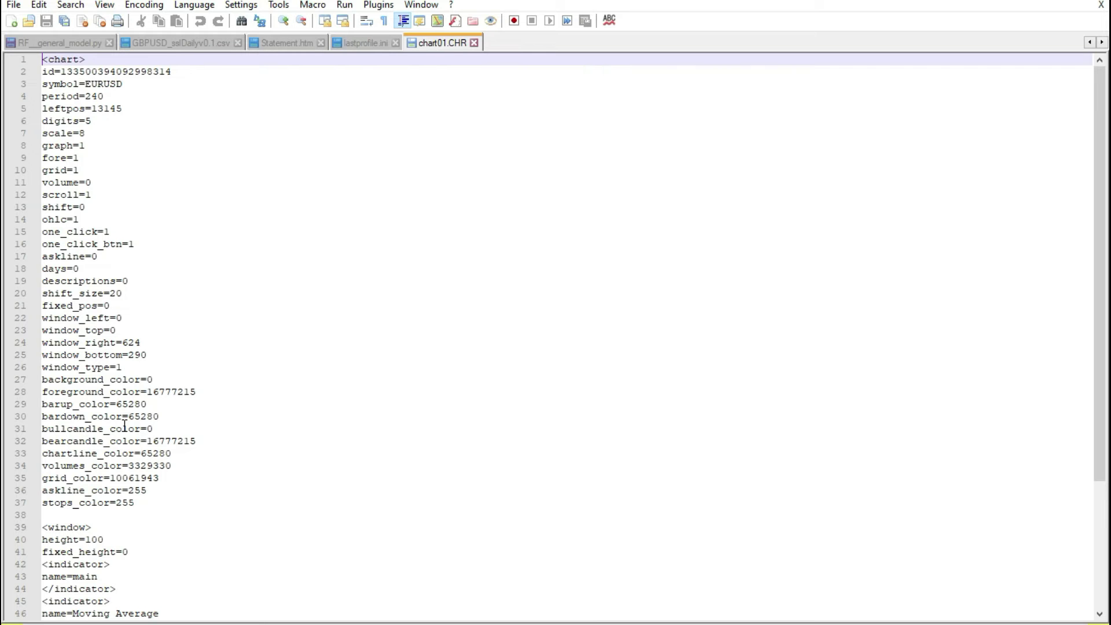
scroll(240, 526, "down", 4)
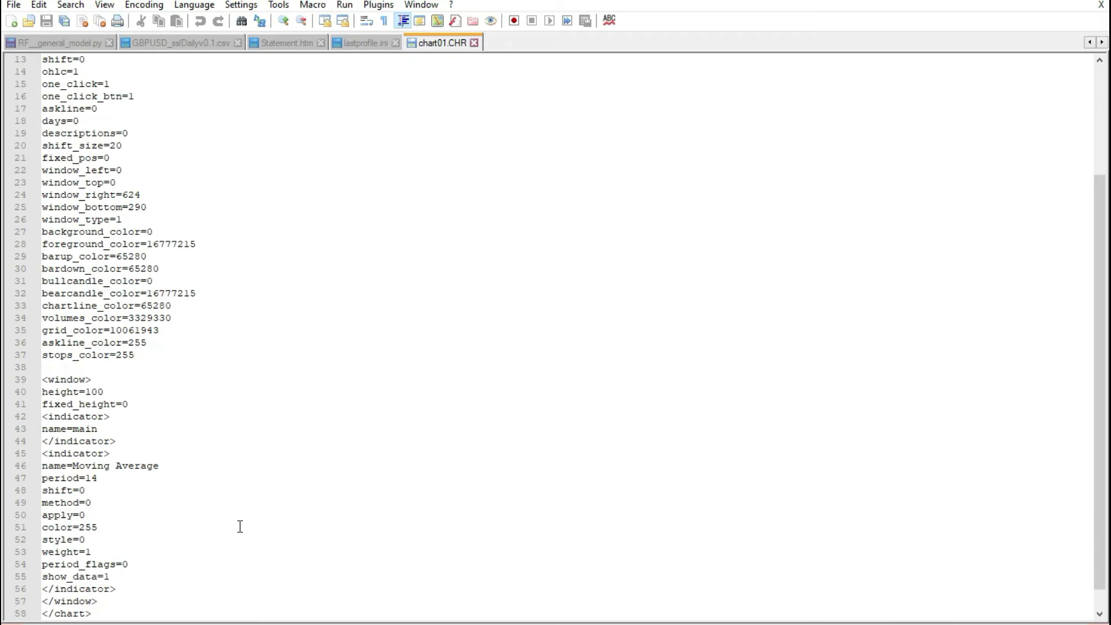
scroll(88, 497, "down", 1)
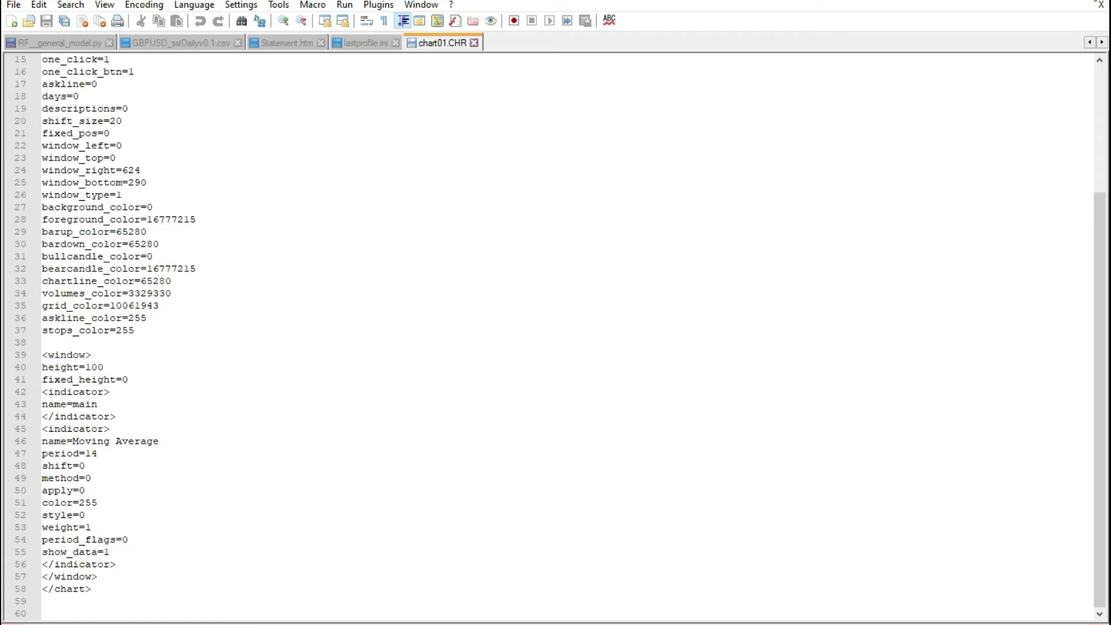
key("alt+Tab")
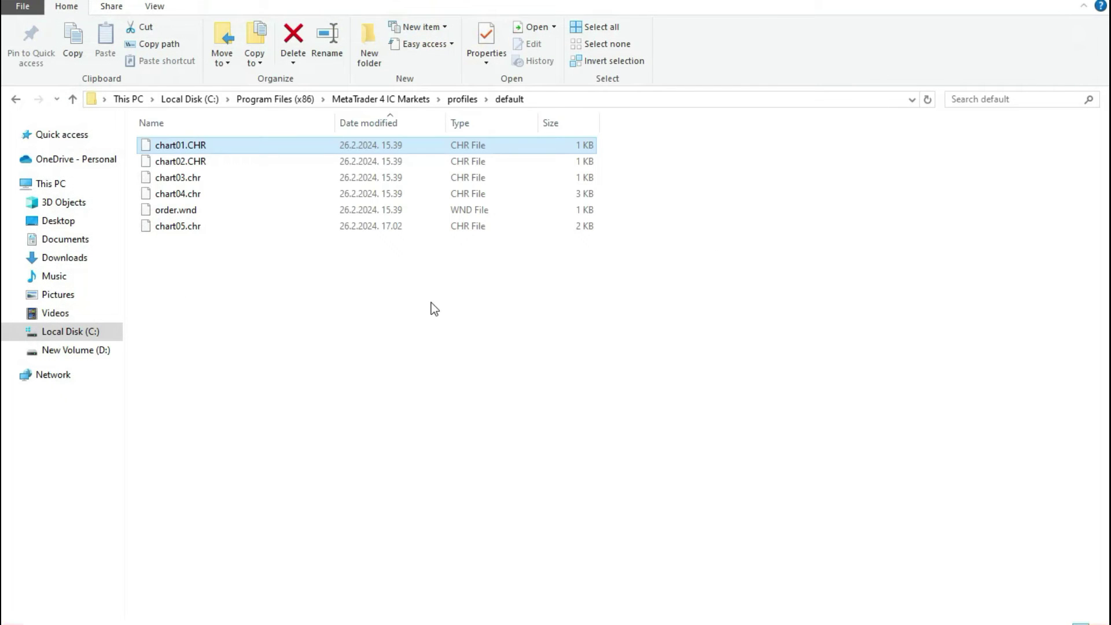
Select all six files in profiles\default without deleting them, then go back to the profiles folder
left_click(433, 309)
left_click_drag(679, 281, 149, 150)
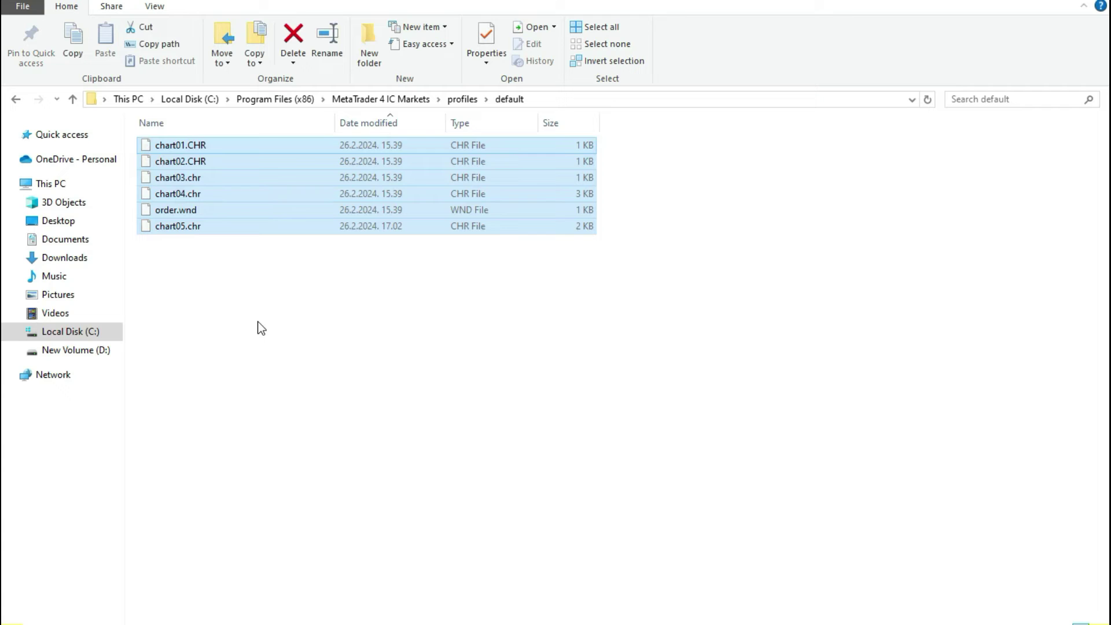
left_click_drag(657, 255, 148, 140)
right_click(247, 180)
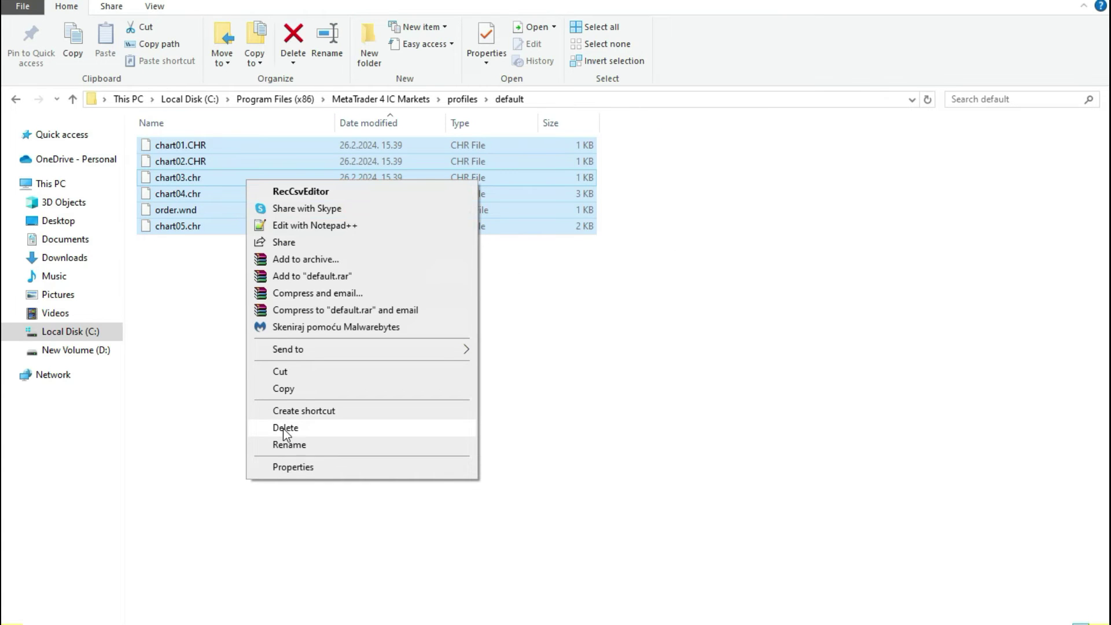
left_click(603, 296)
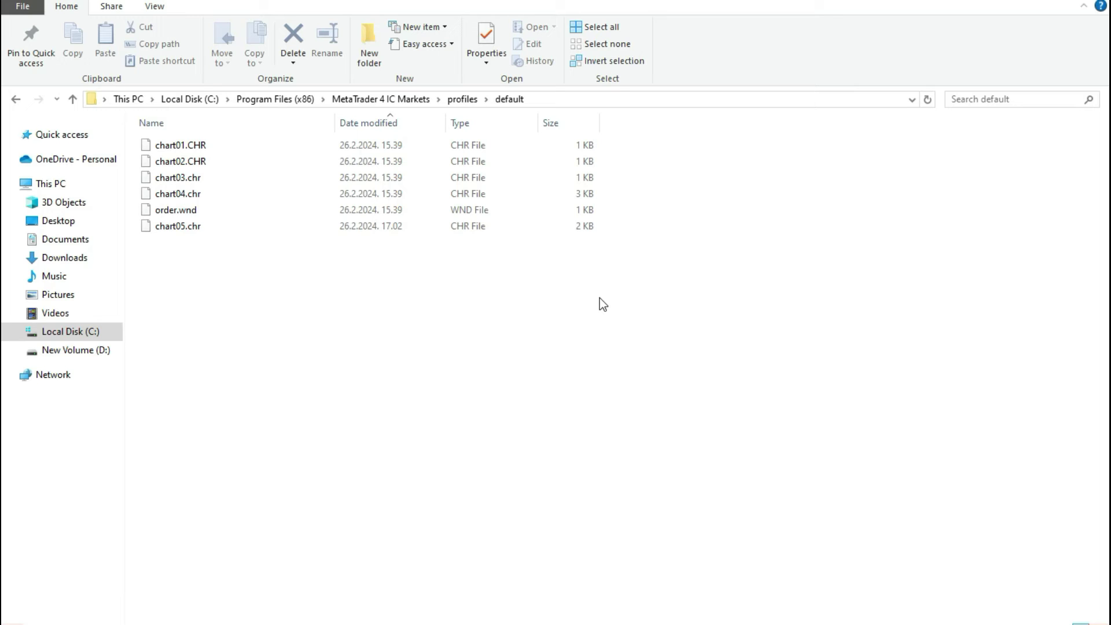
left_click(16, 99)
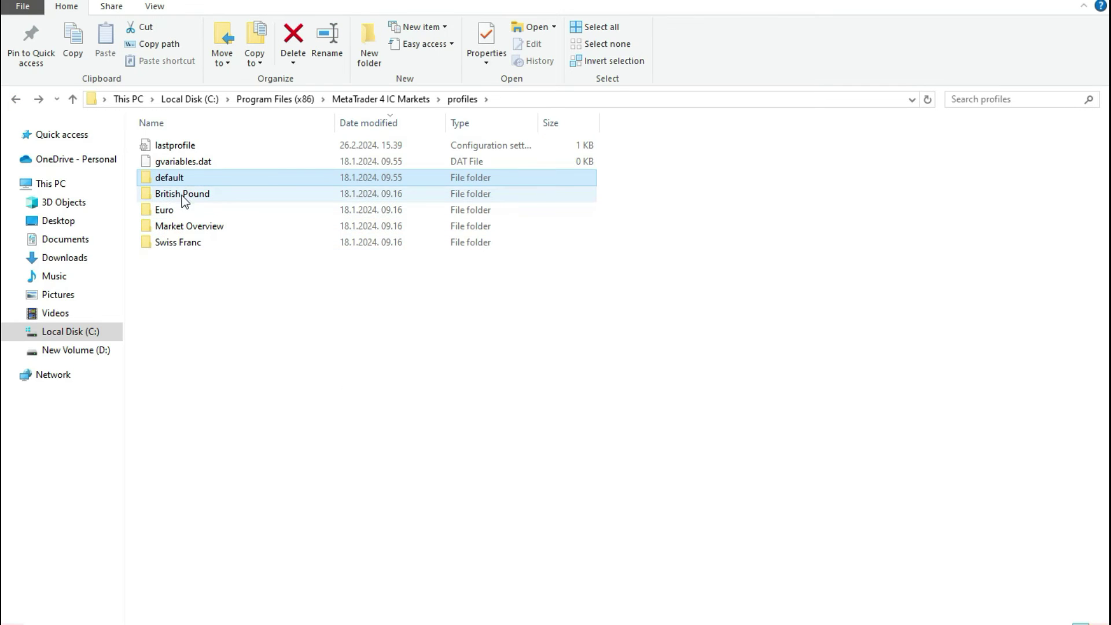
left_click(237, 282)
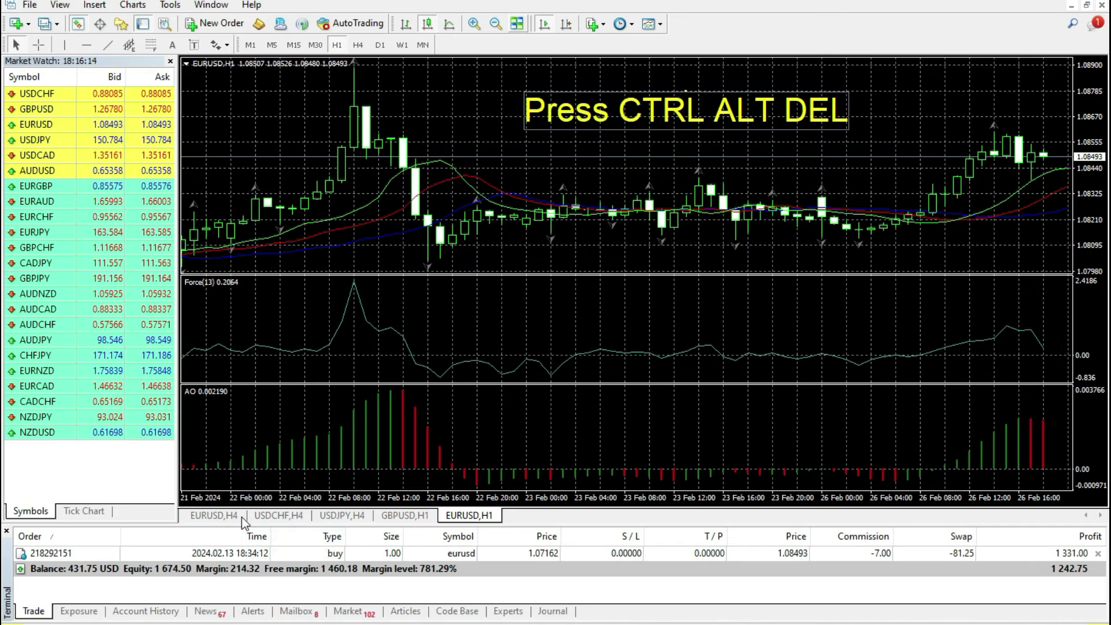
Switch through the EURUSD,H4 and USDCHF,H4 tabs, then start and cancel a profile Save As
left_click(217, 514)
left_click(268, 516)
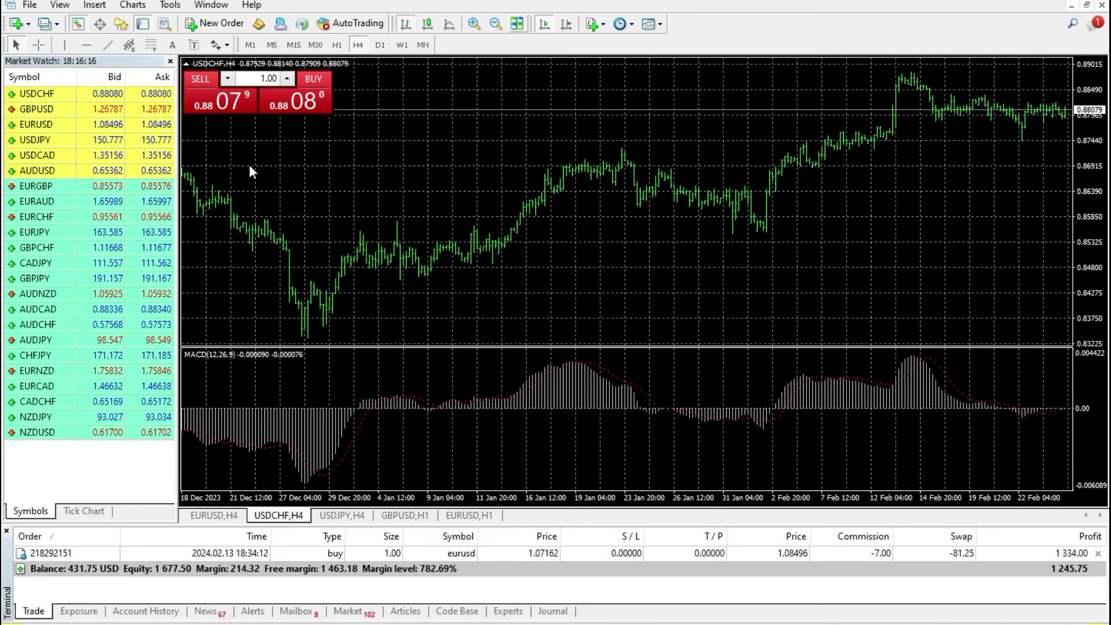
left_click(32, 5)
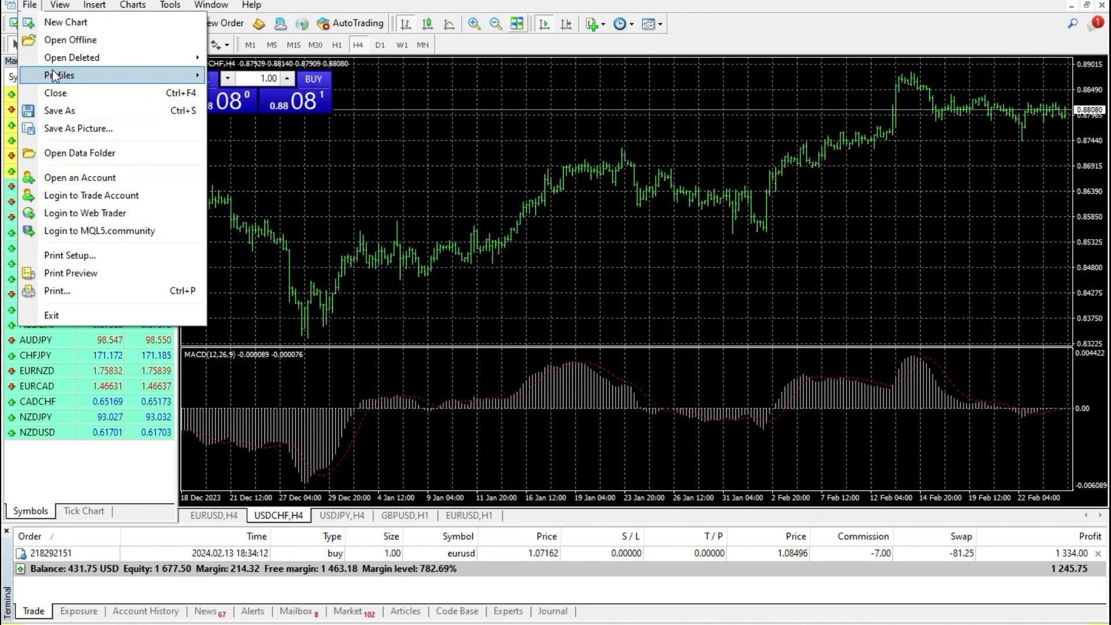
mouse_move(116, 75)
left_click(249, 111)
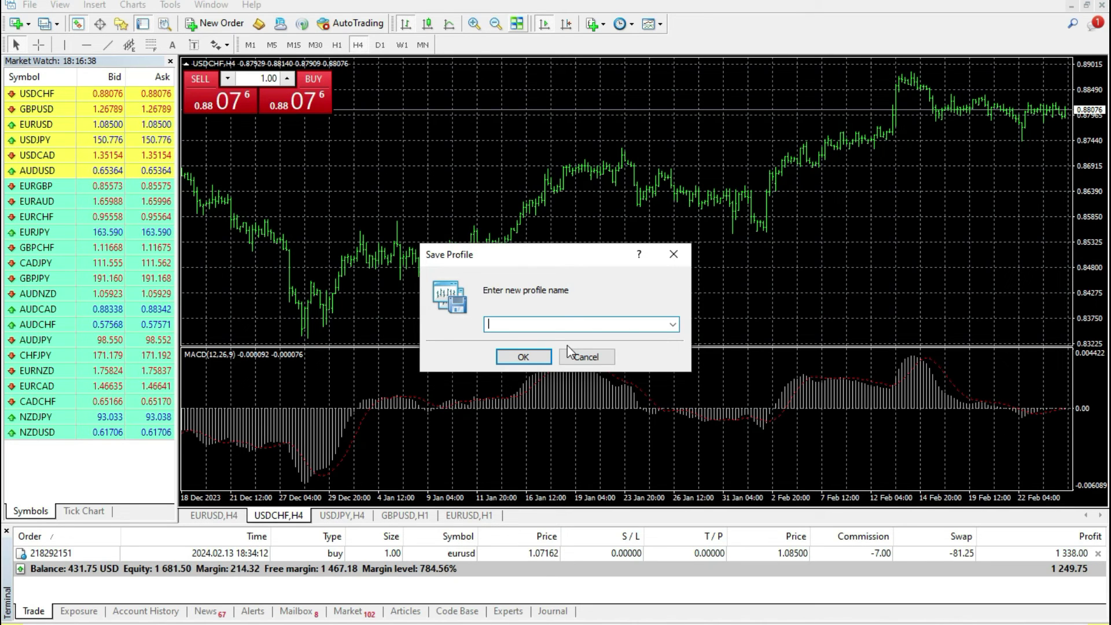
left_click(579, 357)
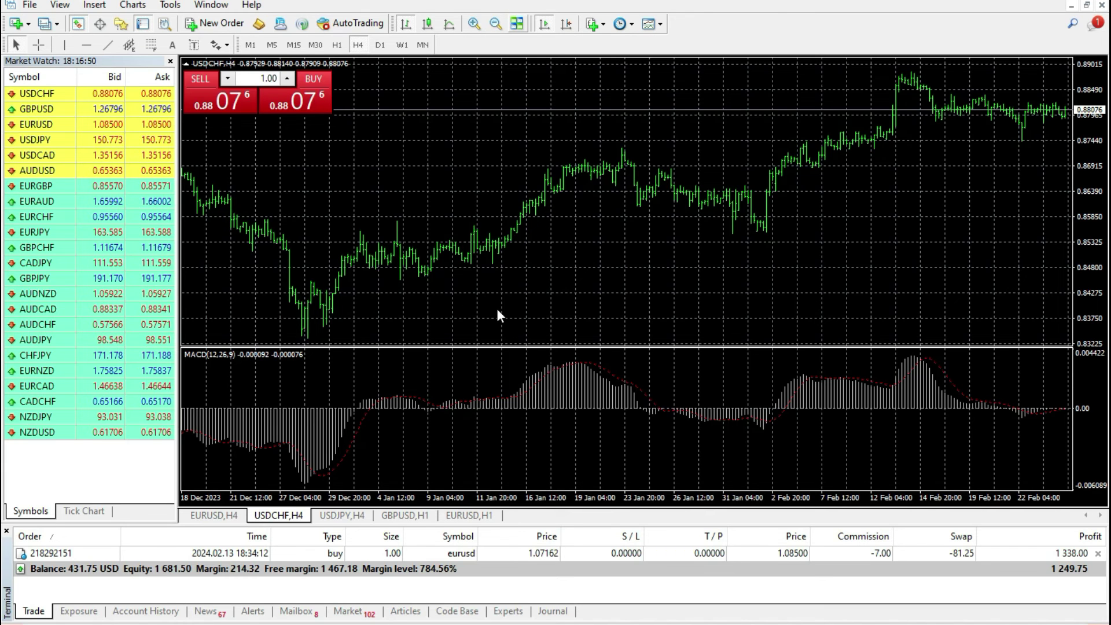
Open a new GBPUSD chart from File > New Chart
left_click(28, 5)
left_click(39, 26)
left_click(75, 55)
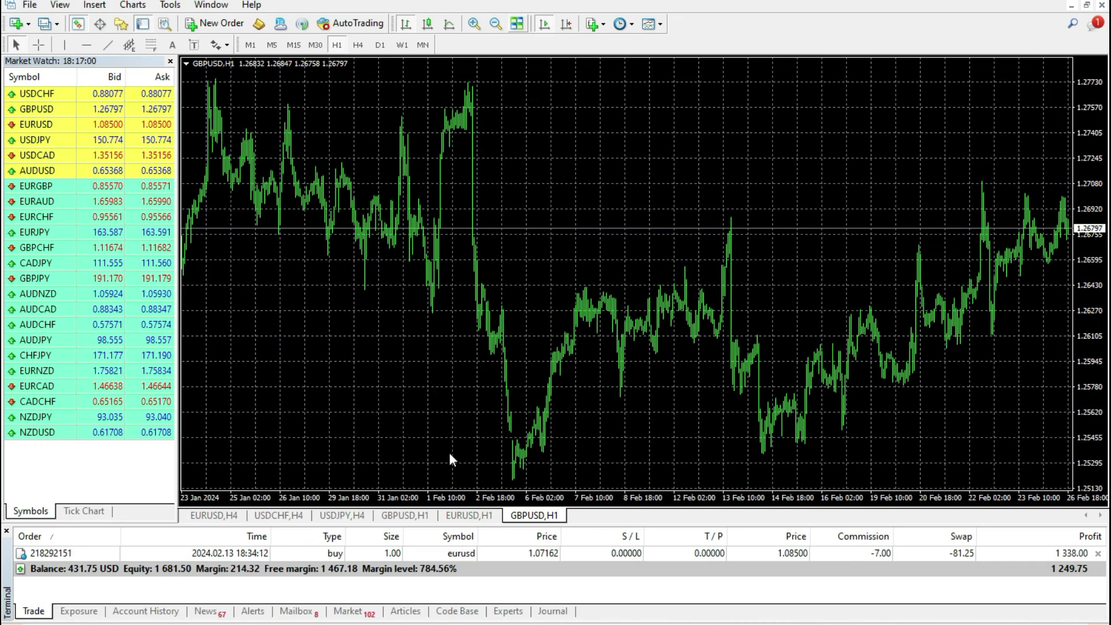
Add the Alligator indicator with its default settings to the GBPUSD H1 chart
left_click(592, 25)
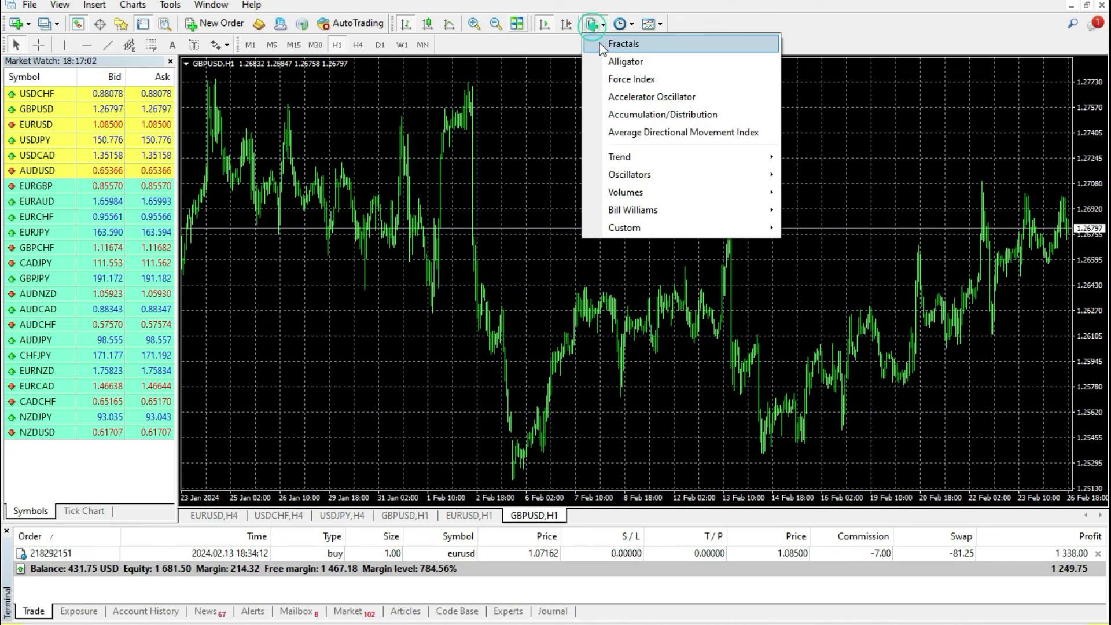
left_click(625, 61)
left_click(566, 391)
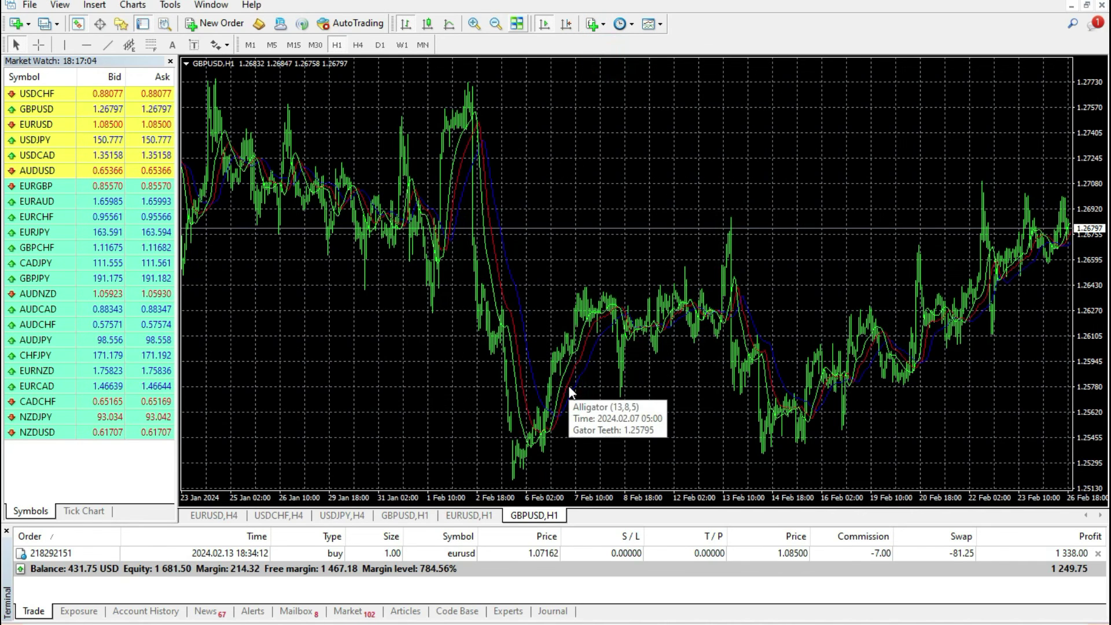
Show the GBPUSD prices as candlesticks and zoom in twice on the recent bars
left_click(431, 29)
left_click(472, 25)
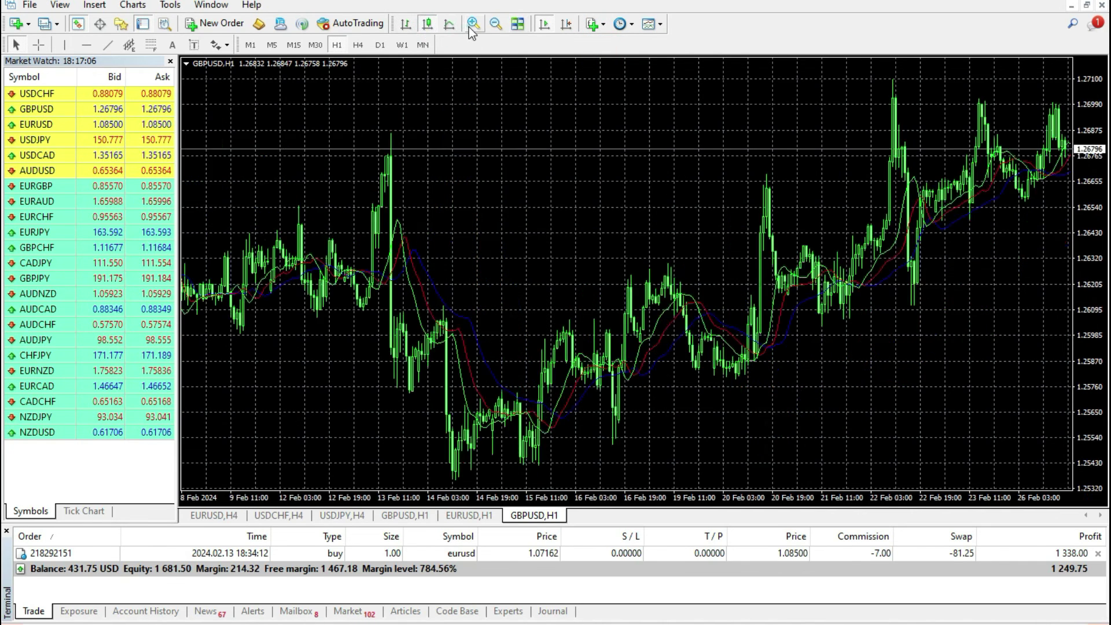
left_click(472, 25)
right_click(515, 99)
left_click(567, 305)
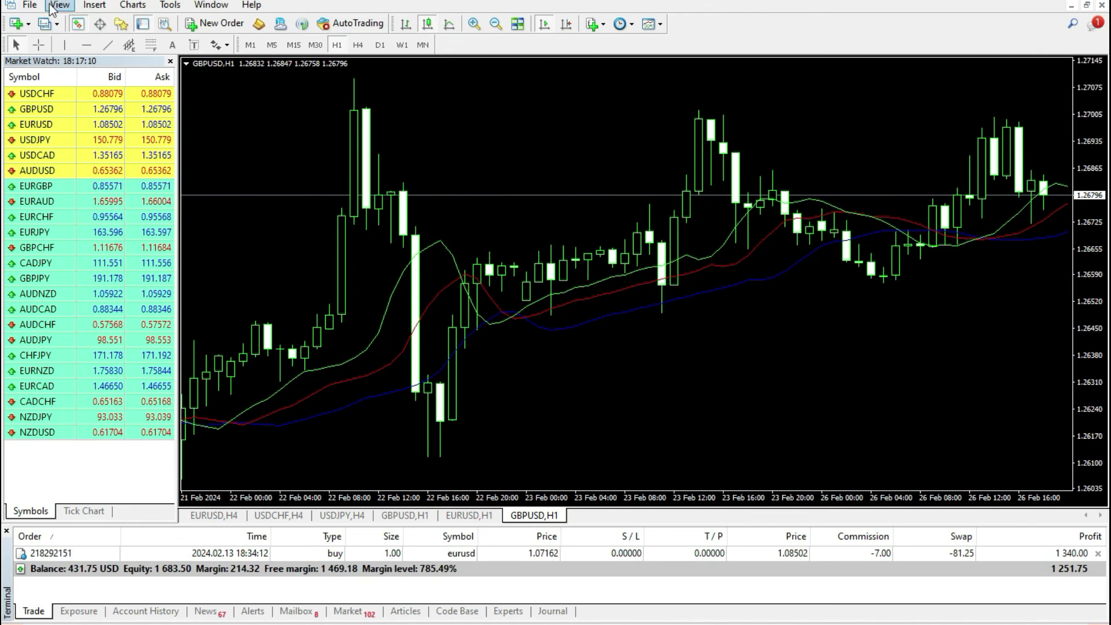
Open the Save Profile dialog from File > Profiles > Save As, then cancel it
left_click(28, 5)
mouse_move(58, 78)
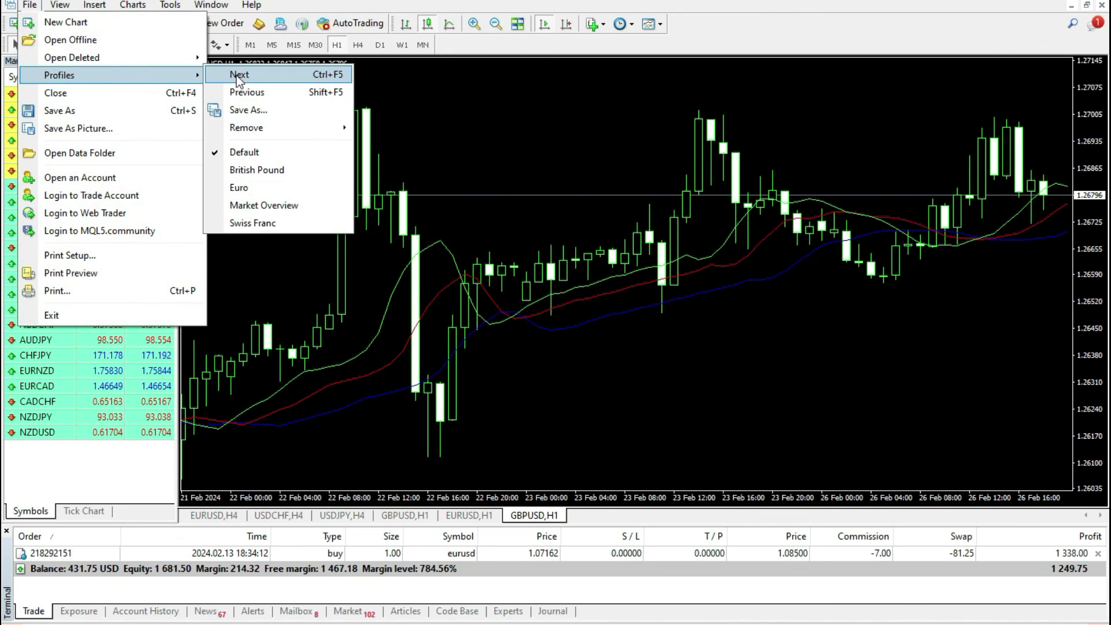
left_click(238, 113)
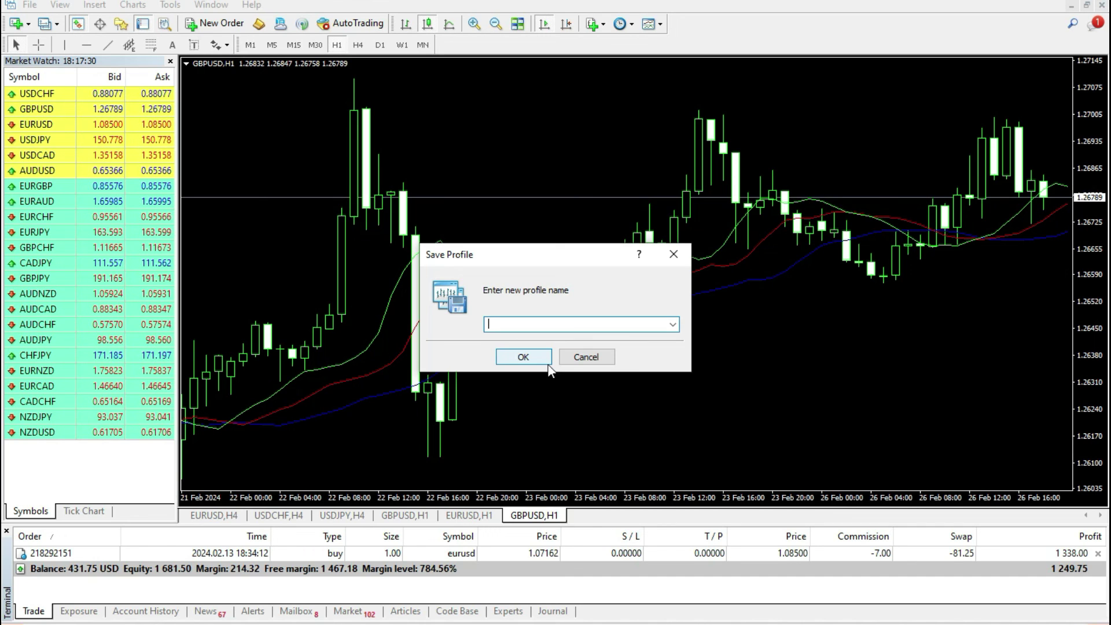
left_click(581, 357)
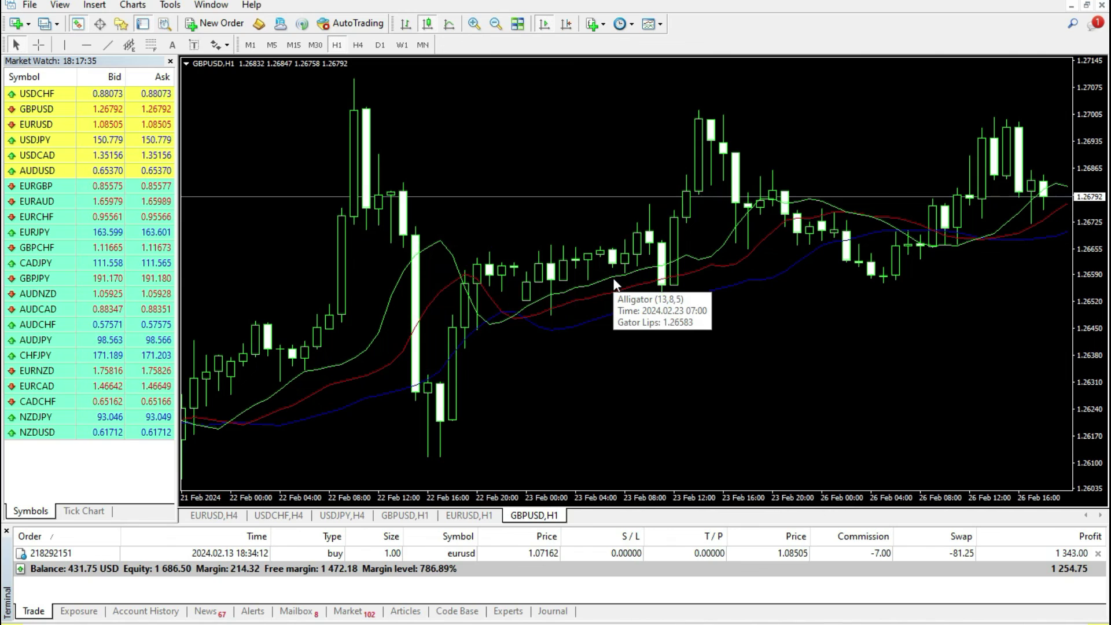